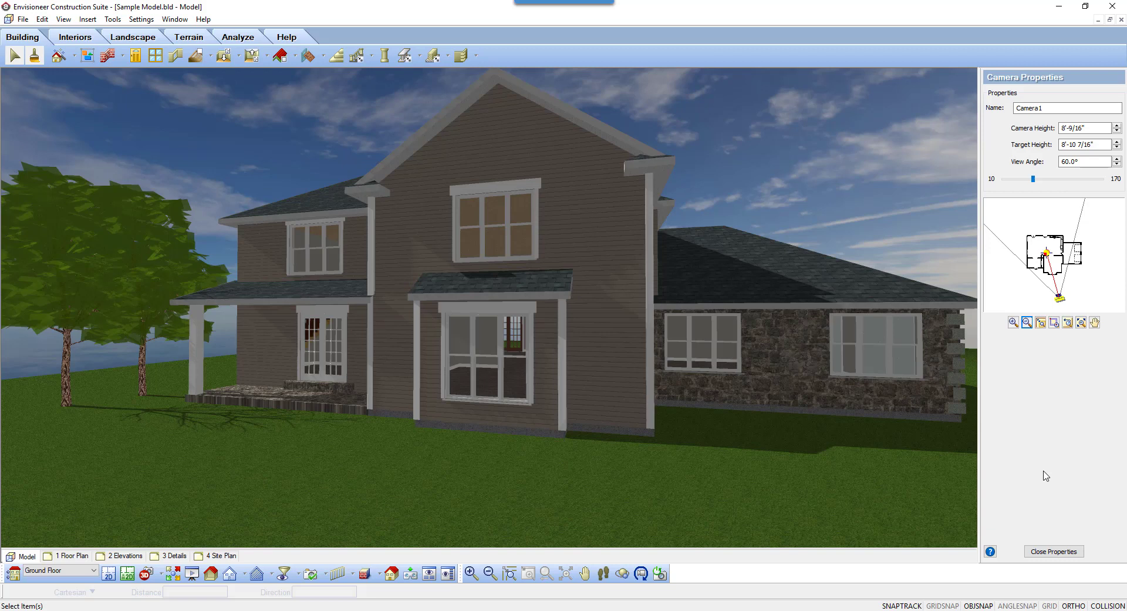
Step: Select all walls similar to the front 2 x 6 Cement Board Siding wall and open the layer catalog for their exterior surface line work
click(622, 361)
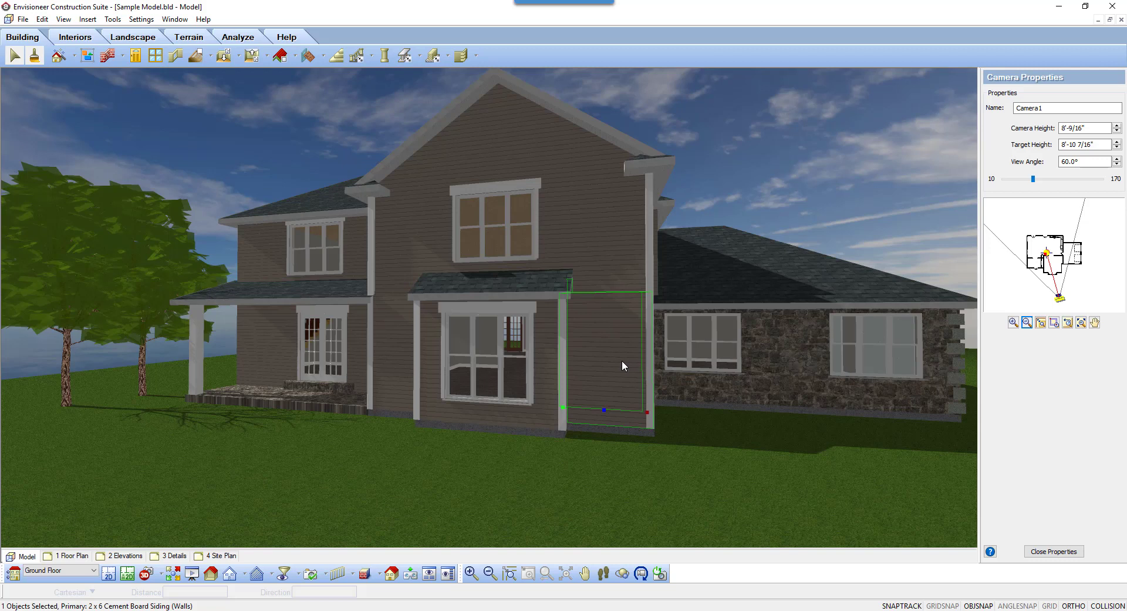
right_click(623, 365)
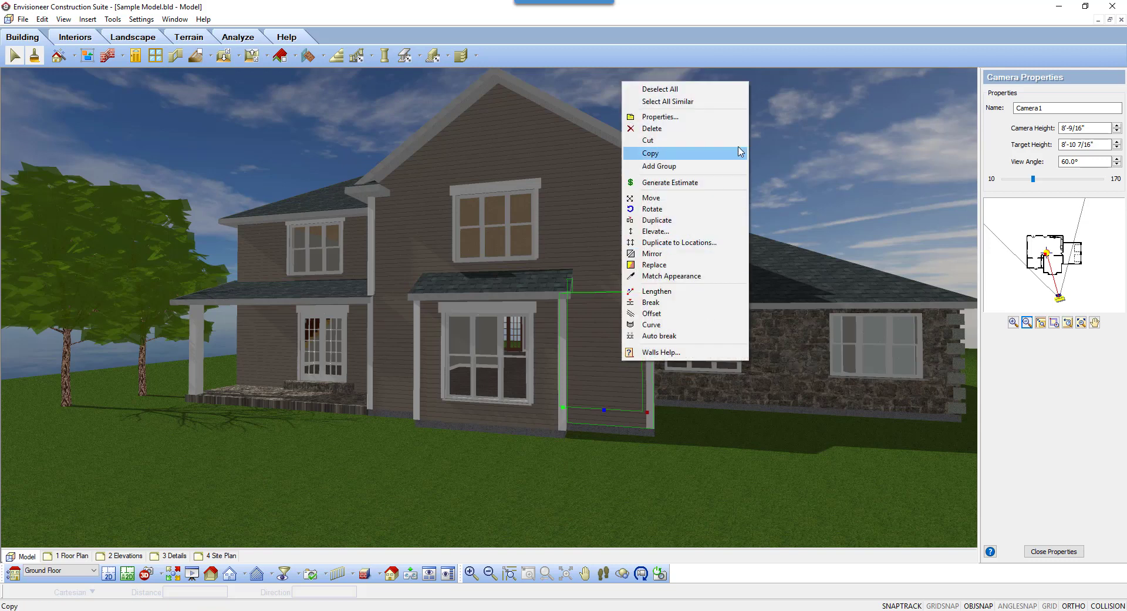
click(706, 101)
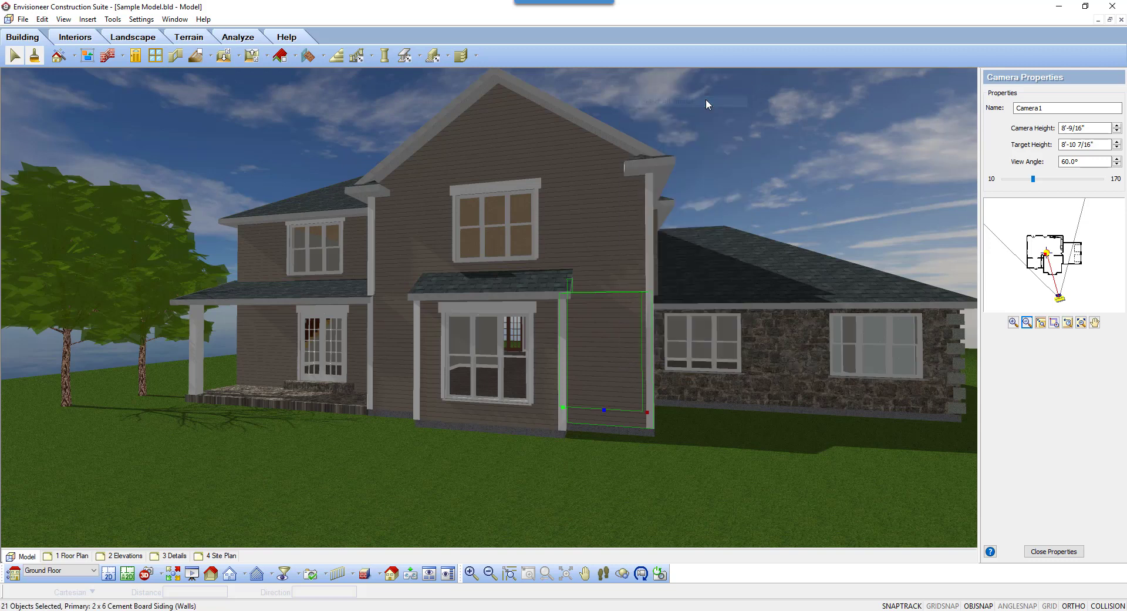
right_click(591, 271)
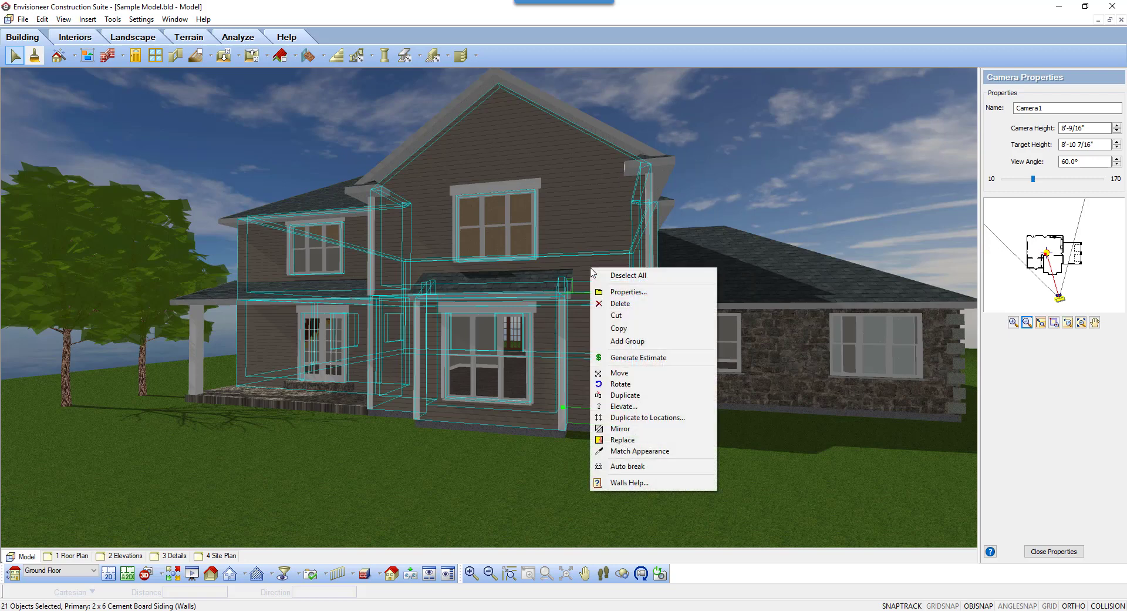
click(659, 297)
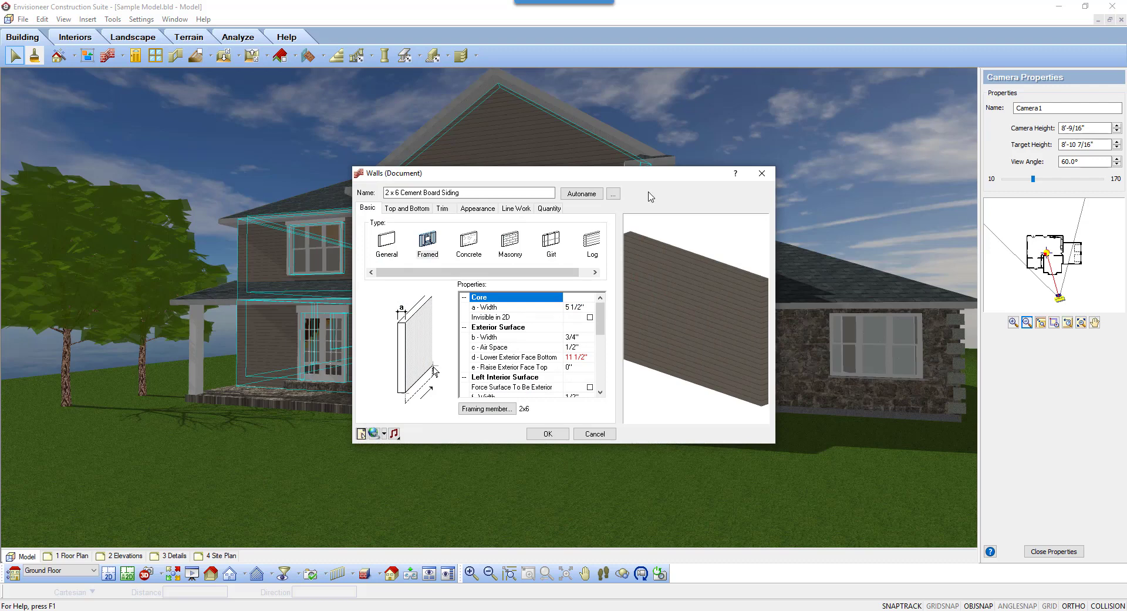
click(517, 208)
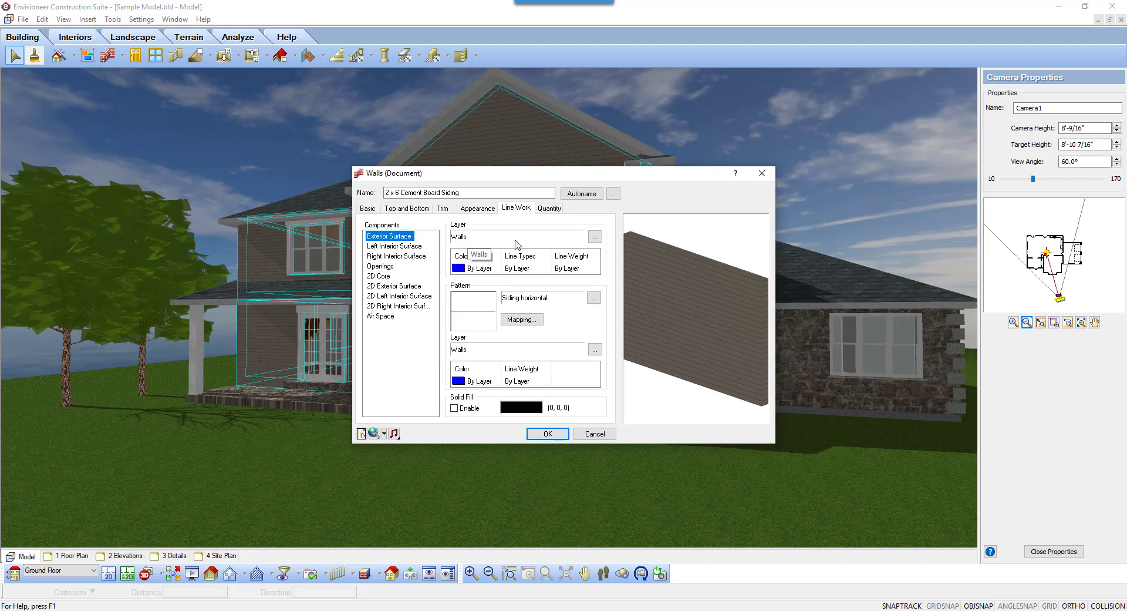
click(596, 236)
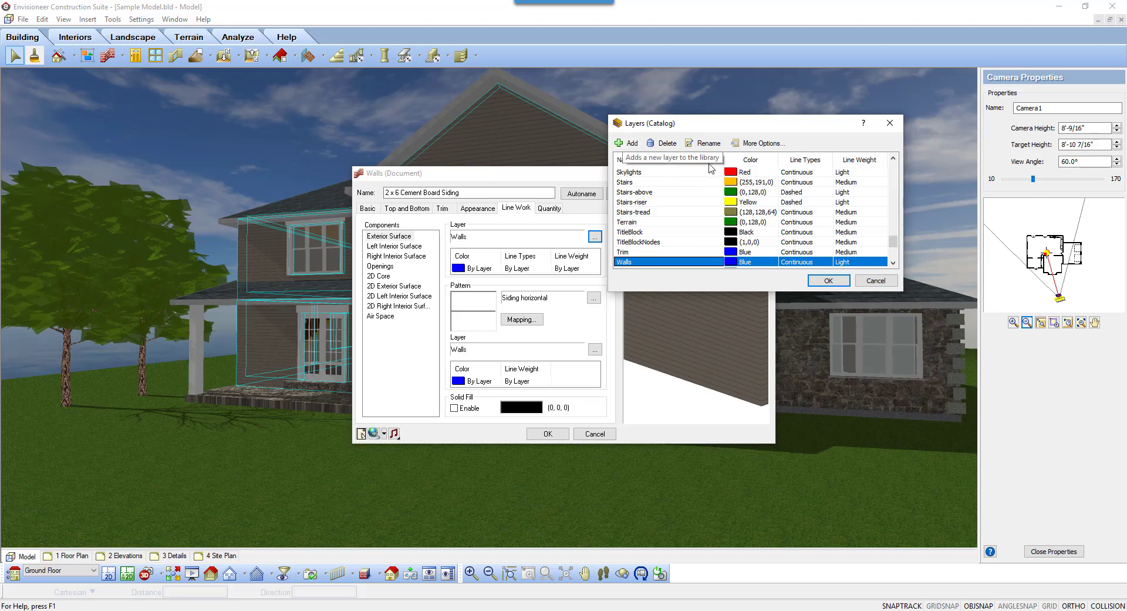
click(764, 262)
click(773, 262)
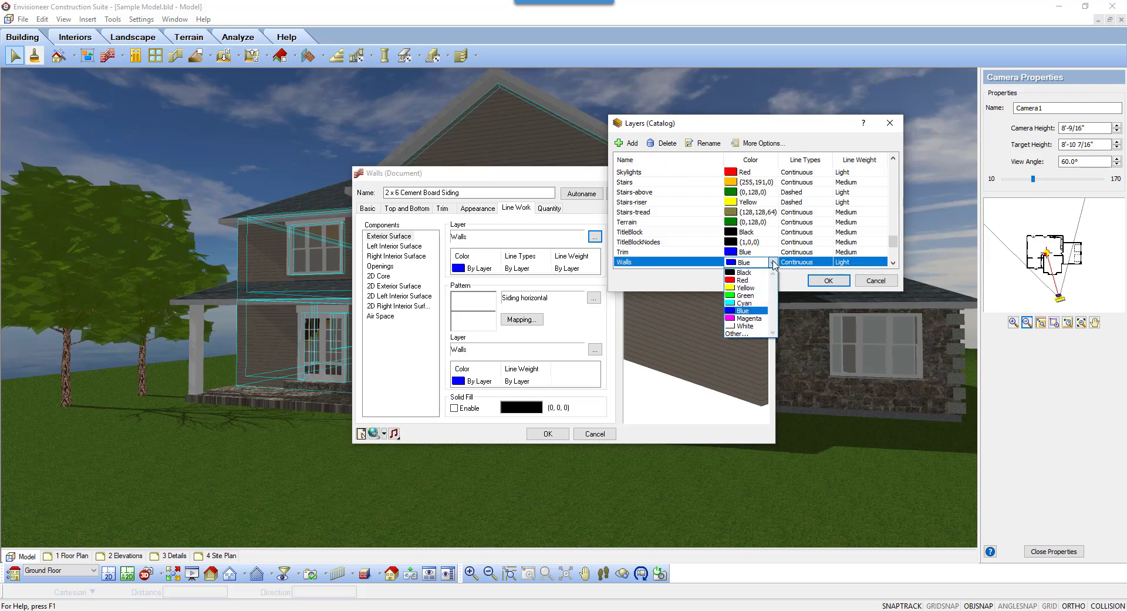
click(773, 263)
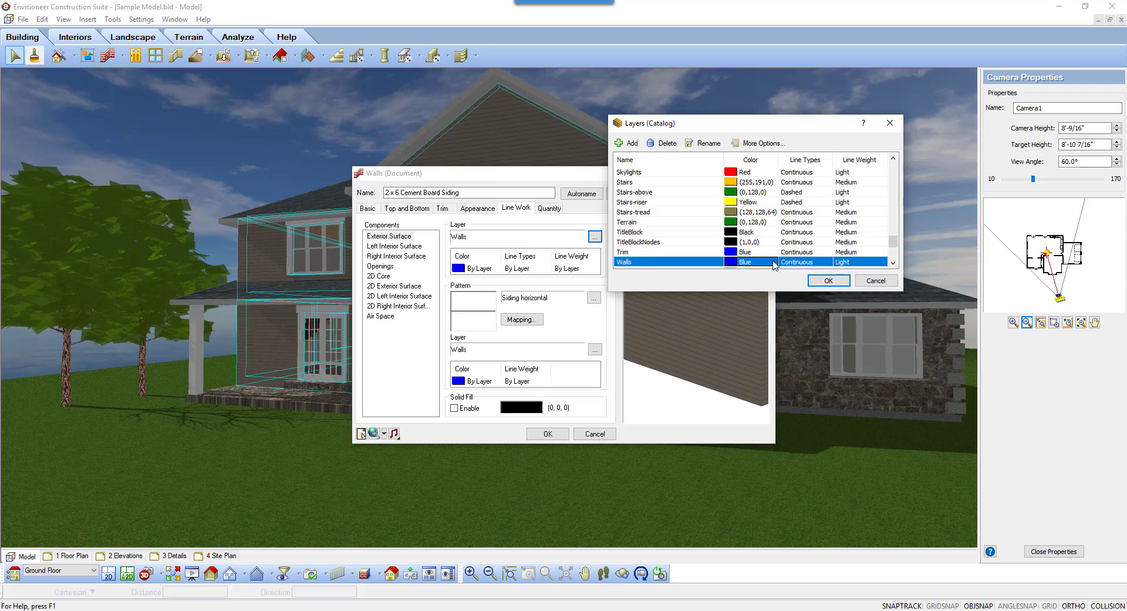
Step: Add a new layer named "Walls Elevation Layers" to the catalog and set its color to Red
click(632, 144)
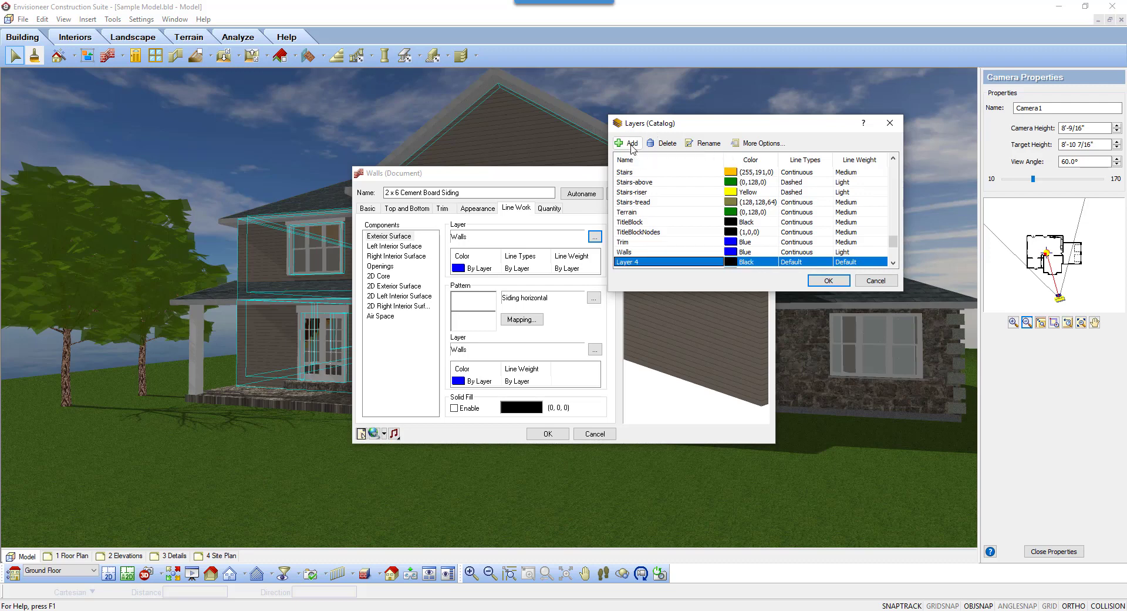
click(648, 261)
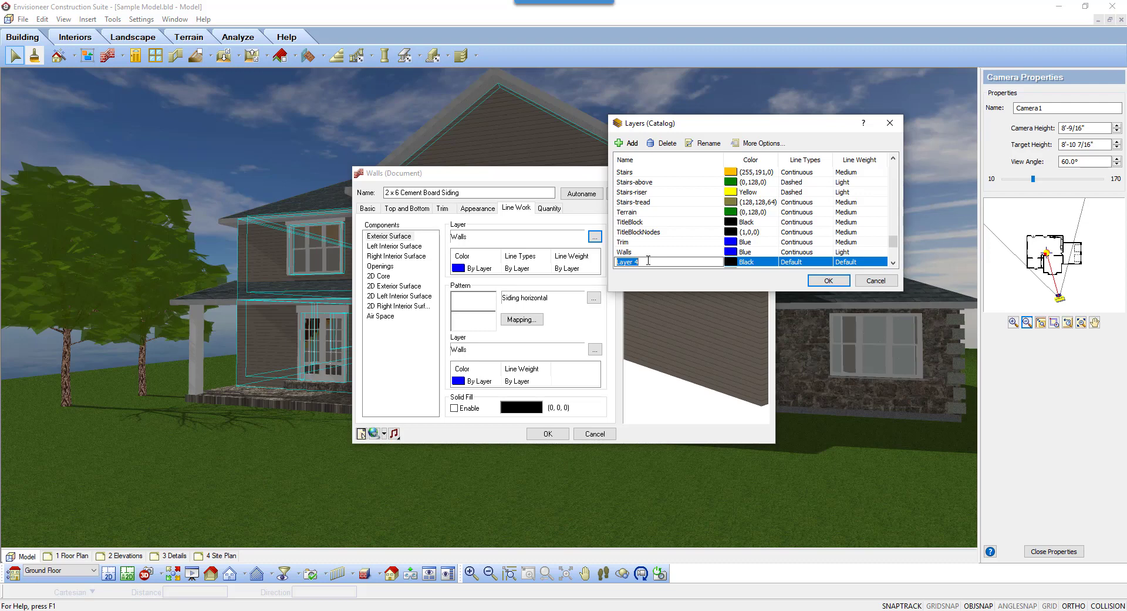
text(Walls Elevation Layers)
click(756, 262)
click(757, 279)
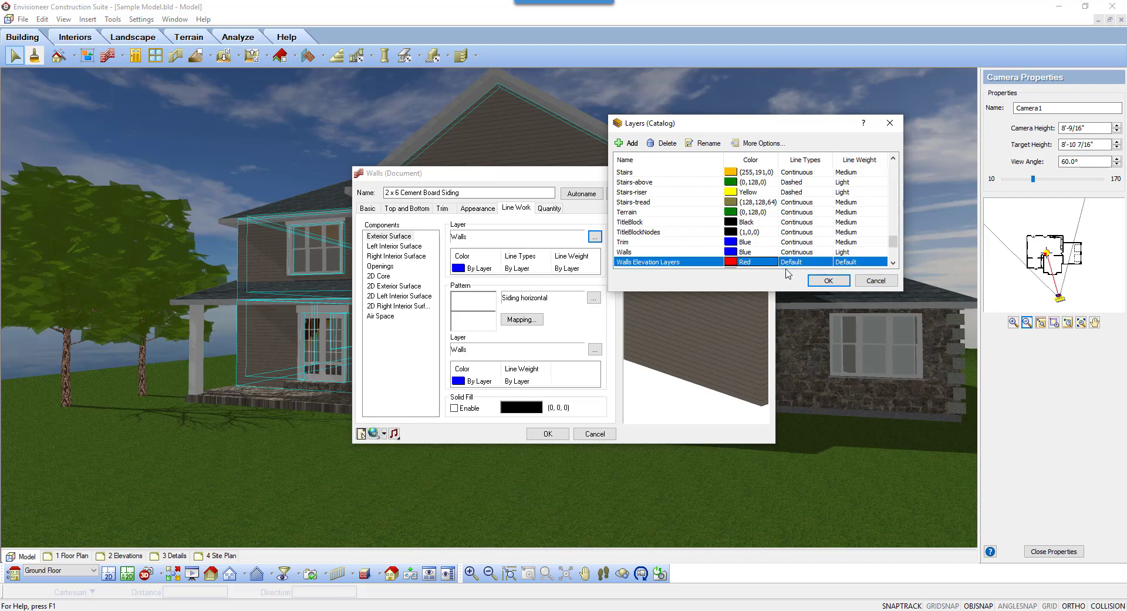
Step: Give the new layer a Continuous line type and its own line weight, and assign it to the walls' exterior surface
click(823, 263)
click(826, 262)
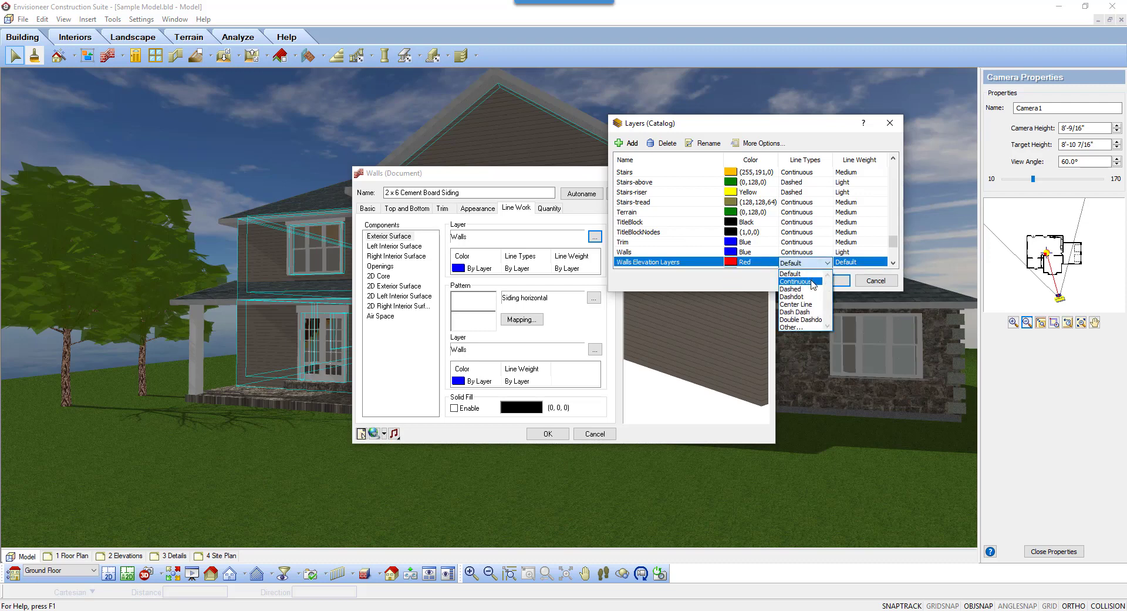
click(813, 285)
click(861, 264)
click(860, 265)
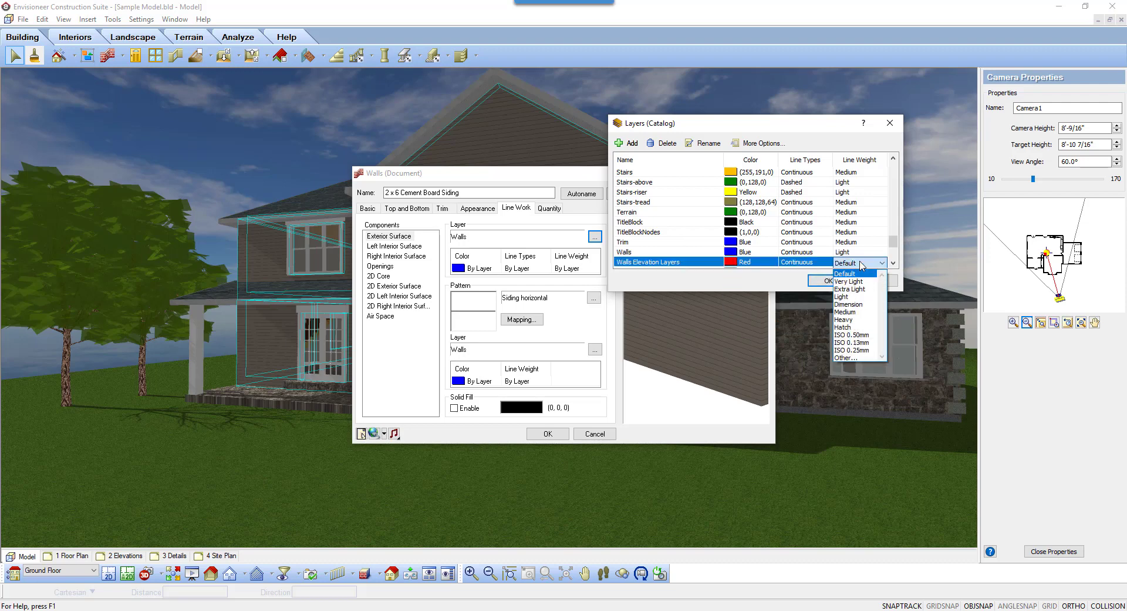
click(860, 306)
click(827, 280)
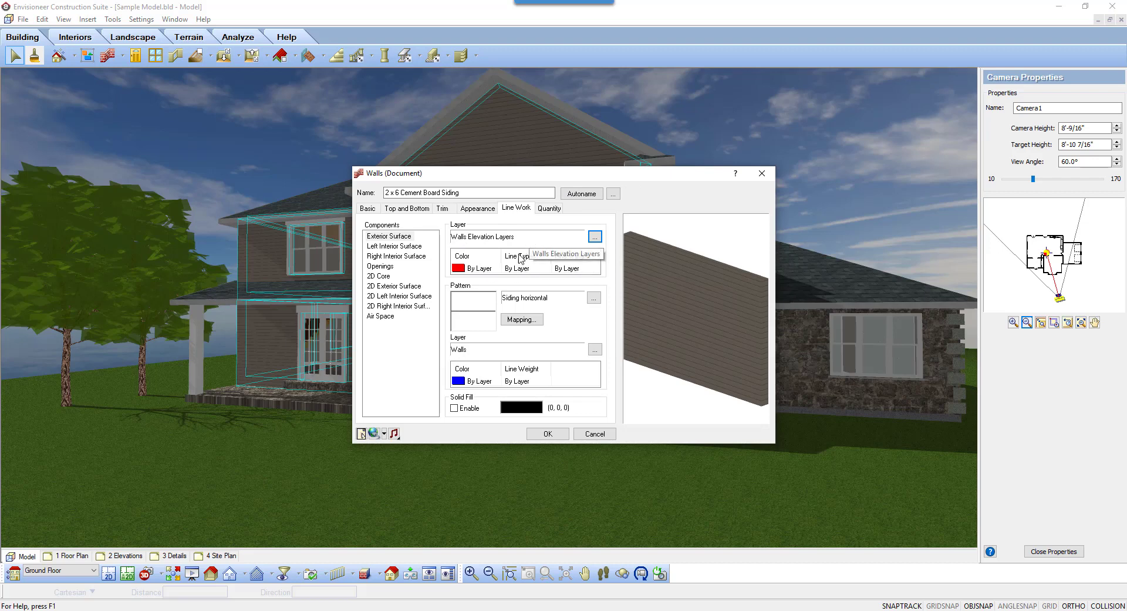
click(496, 270)
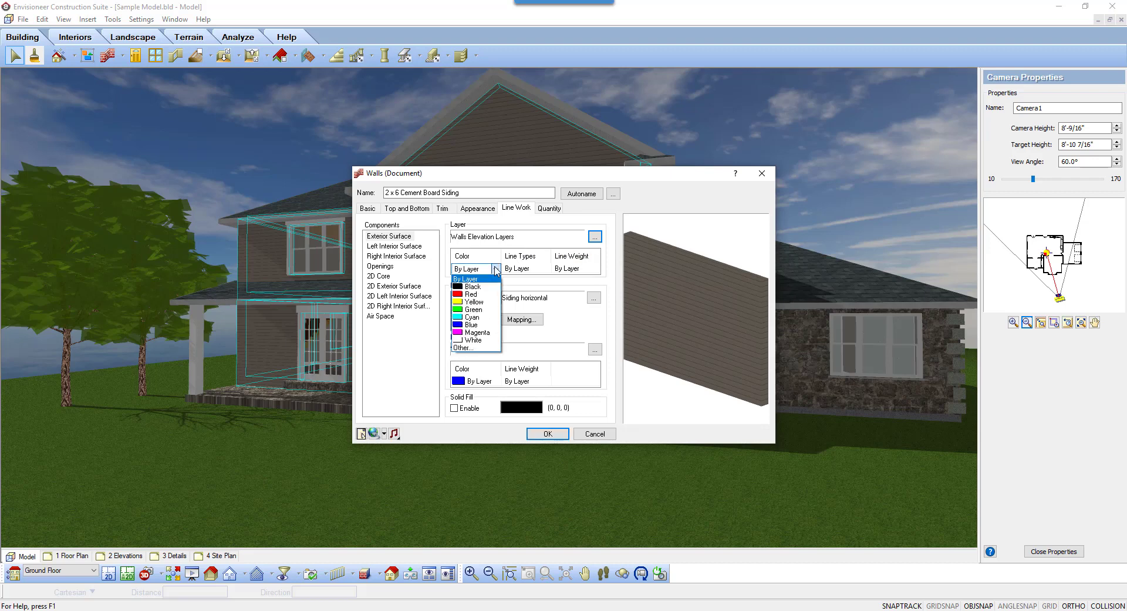
click(495, 267)
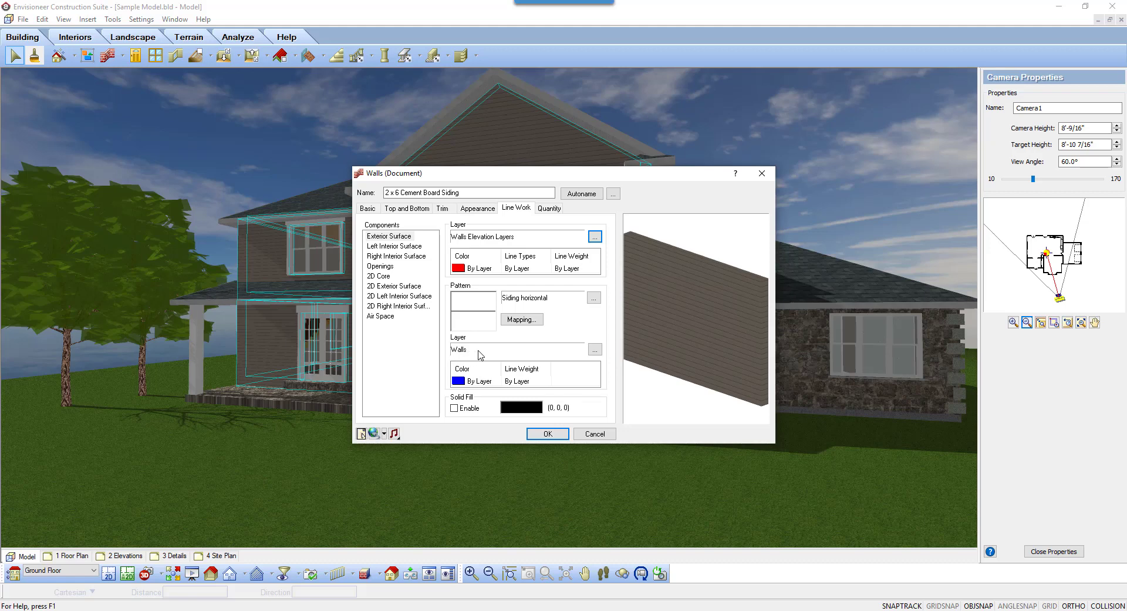
Step: Assign the Hatch layer to the horizontal siding pattern of the walls' exterior surface
click(595, 350)
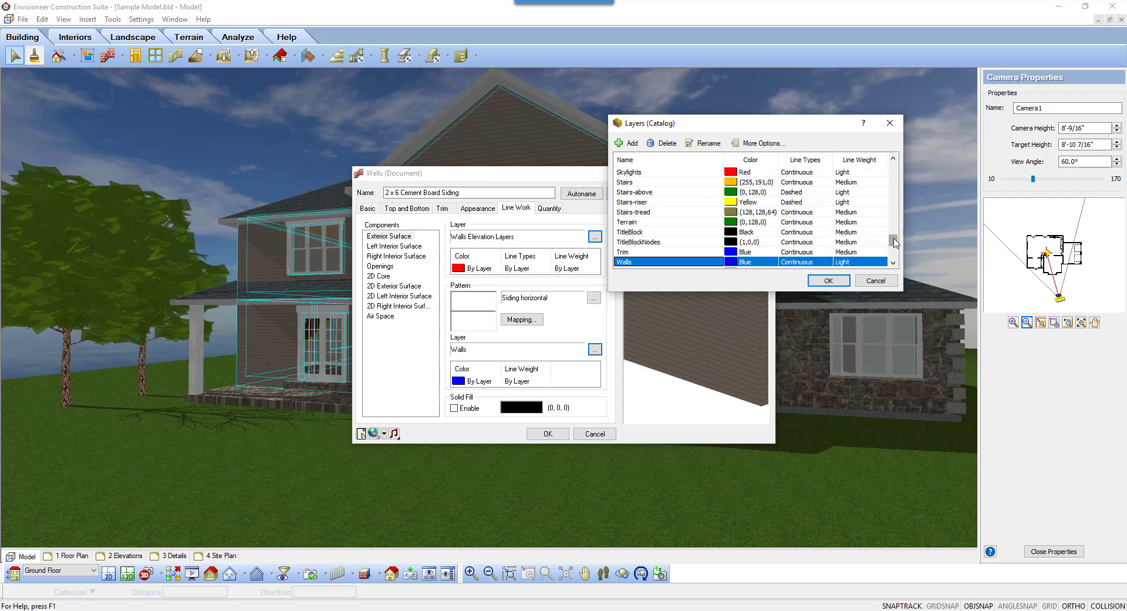
drag(895, 242, 900, 202)
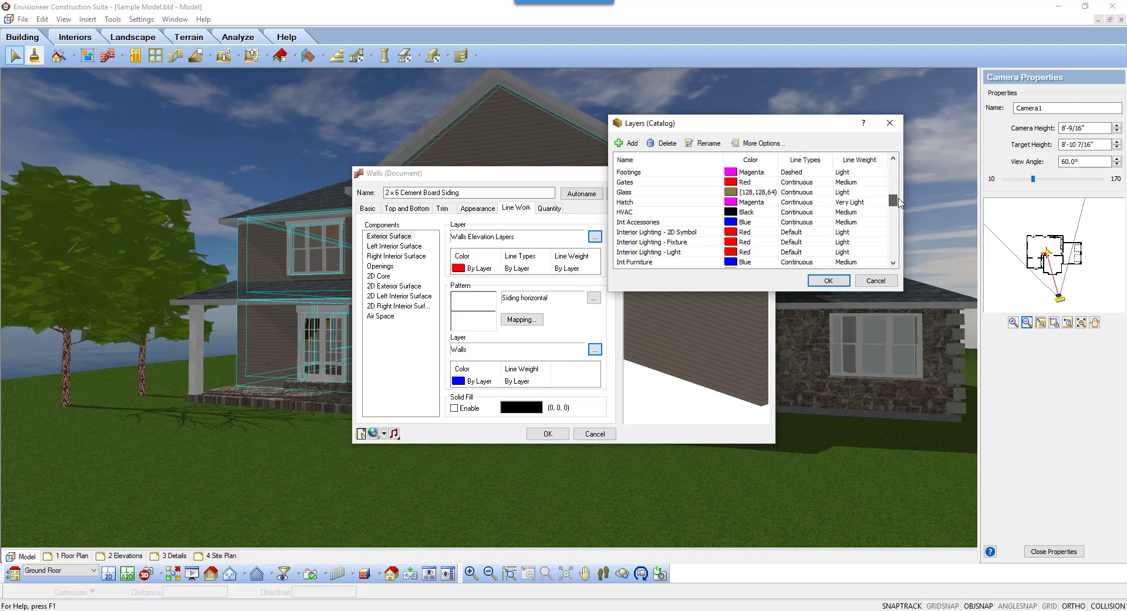
click(658, 202)
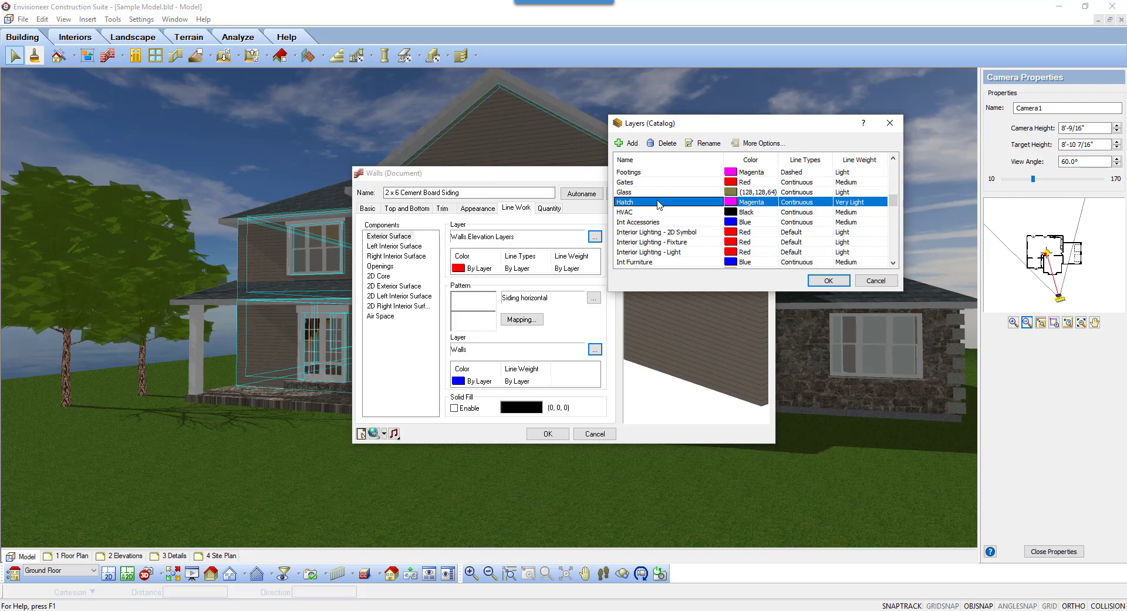
click(829, 280)
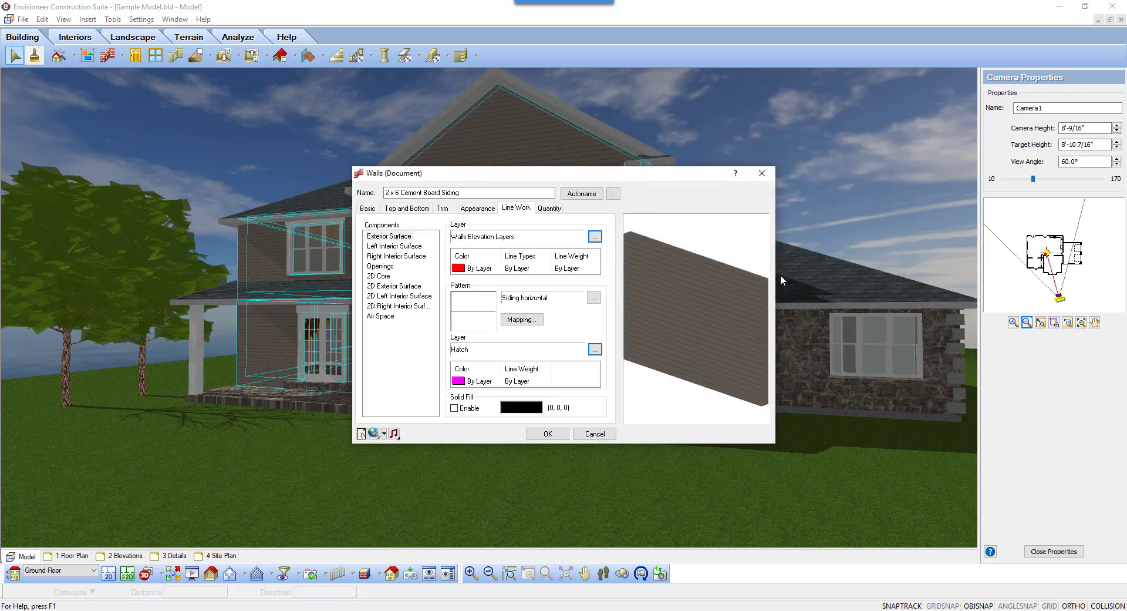
Step: Assign the Hatch layer to the patterns of the 2D core, exterior, left interior and right interior surfaces, apply the wall changes, and deselect the walls
click(378, 276)
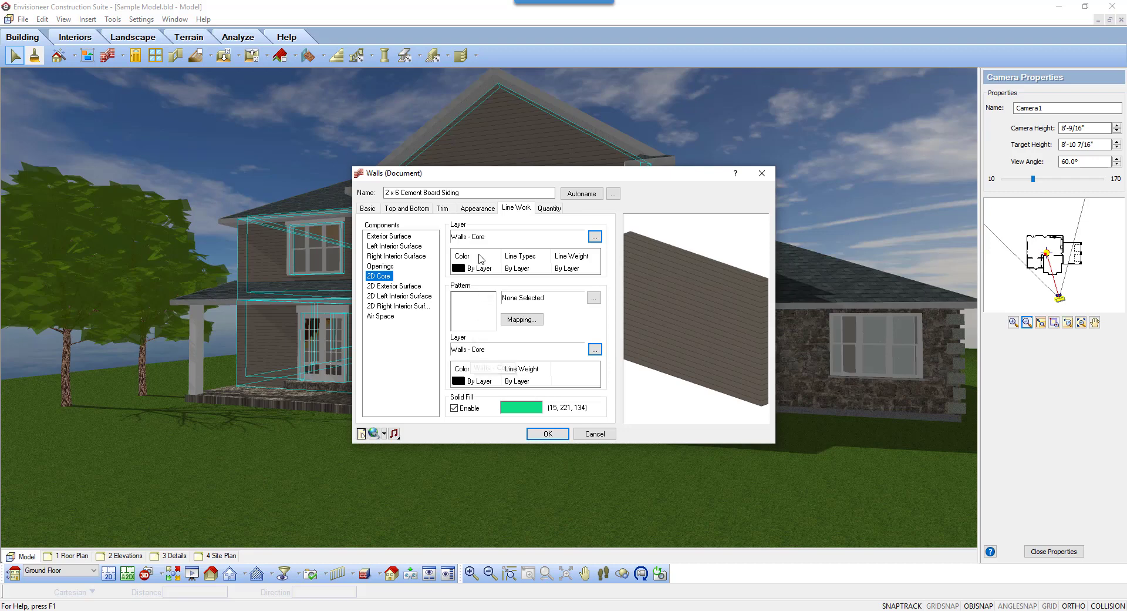
click(412, 286)
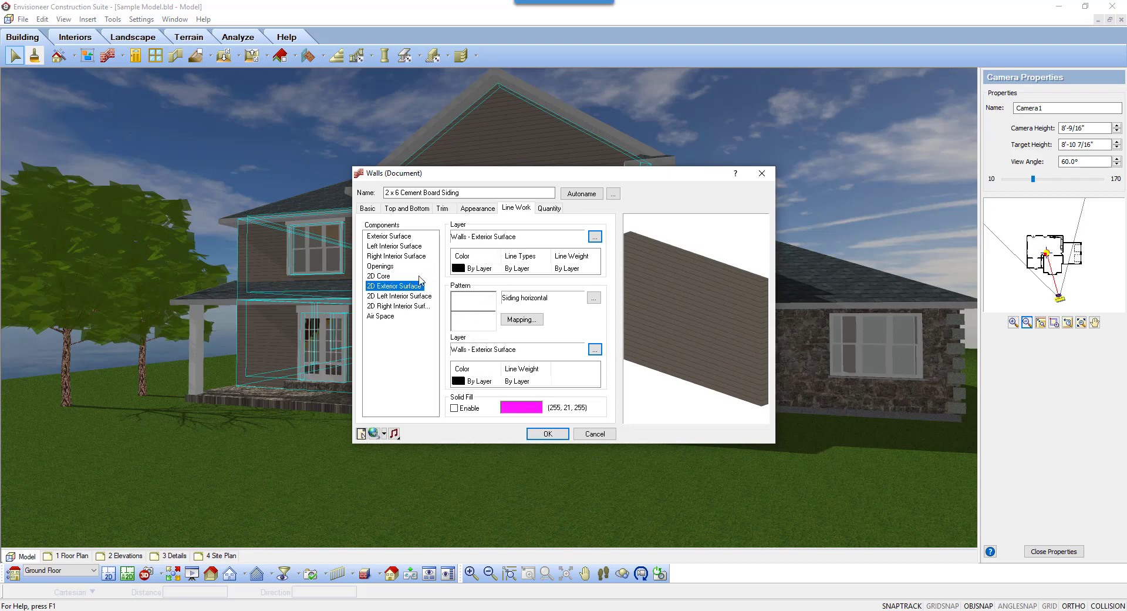
click(405, 296)
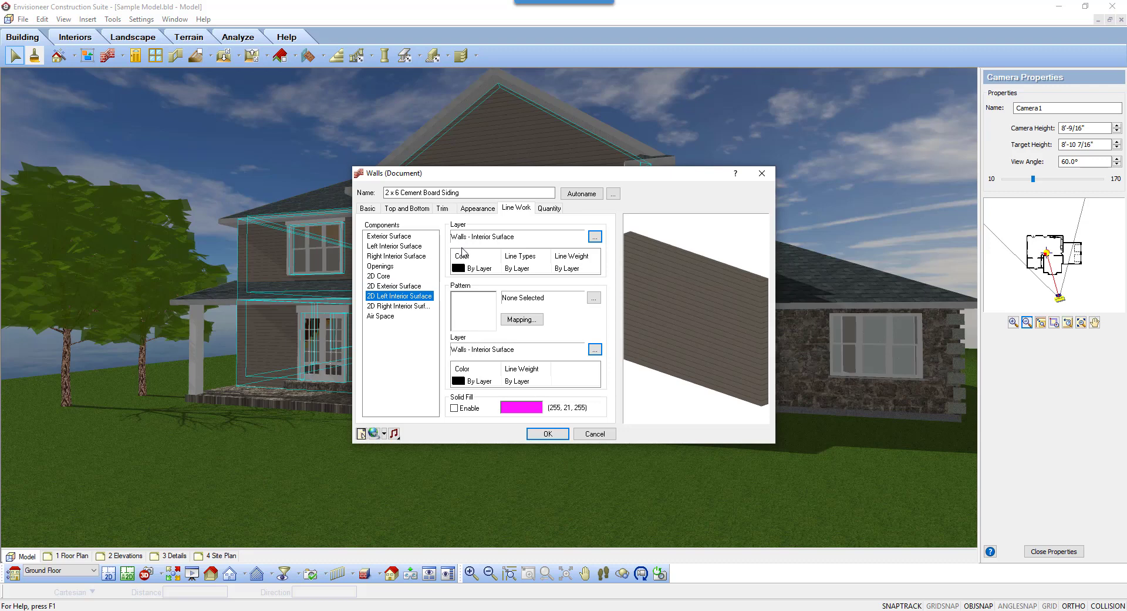
click(414, 306)
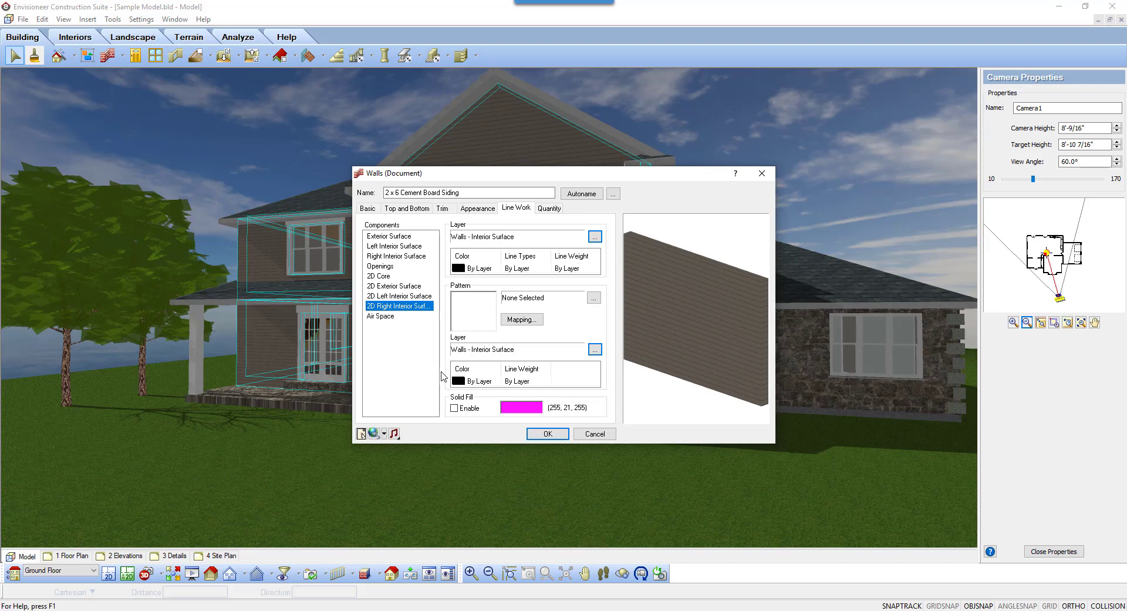
shift+click(380, 276)
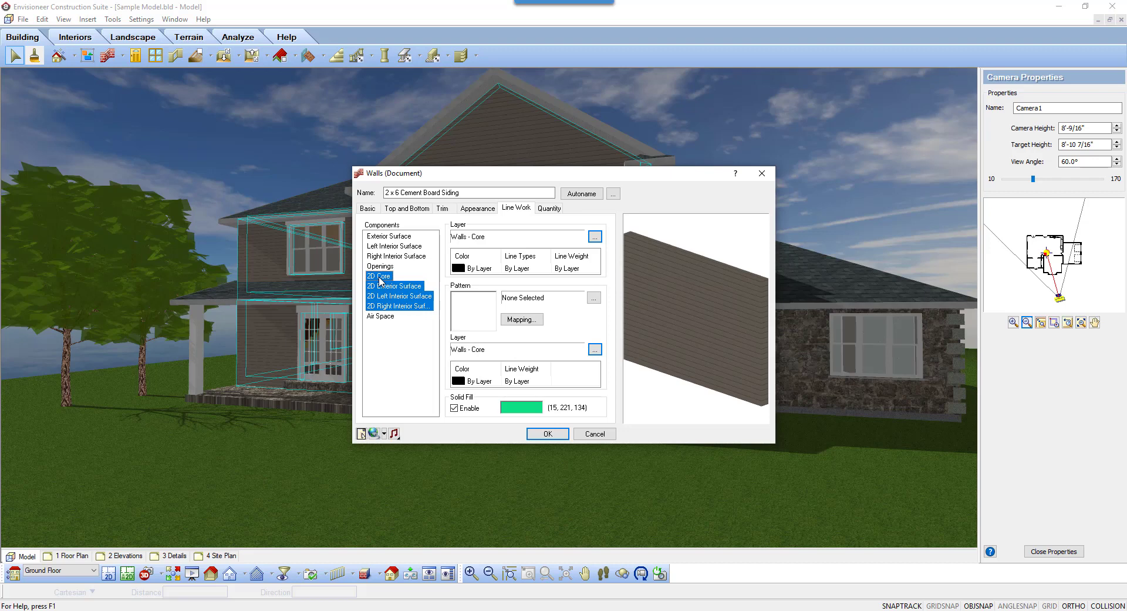
click(596, 351)
drag(897, 243, 896, 201)
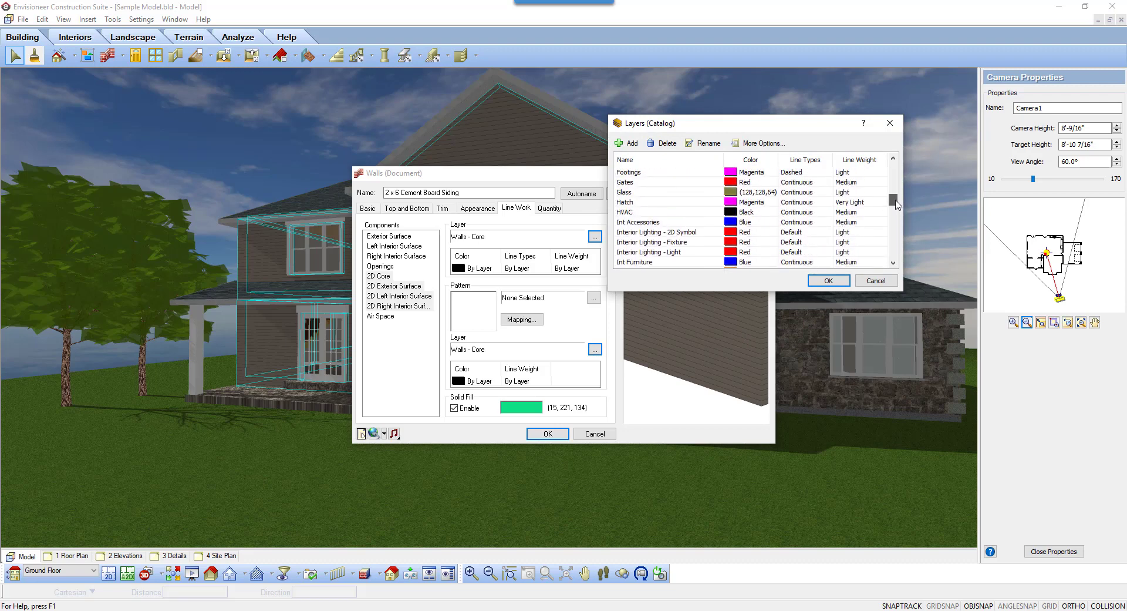
click(675, 201)
click(821, 281)
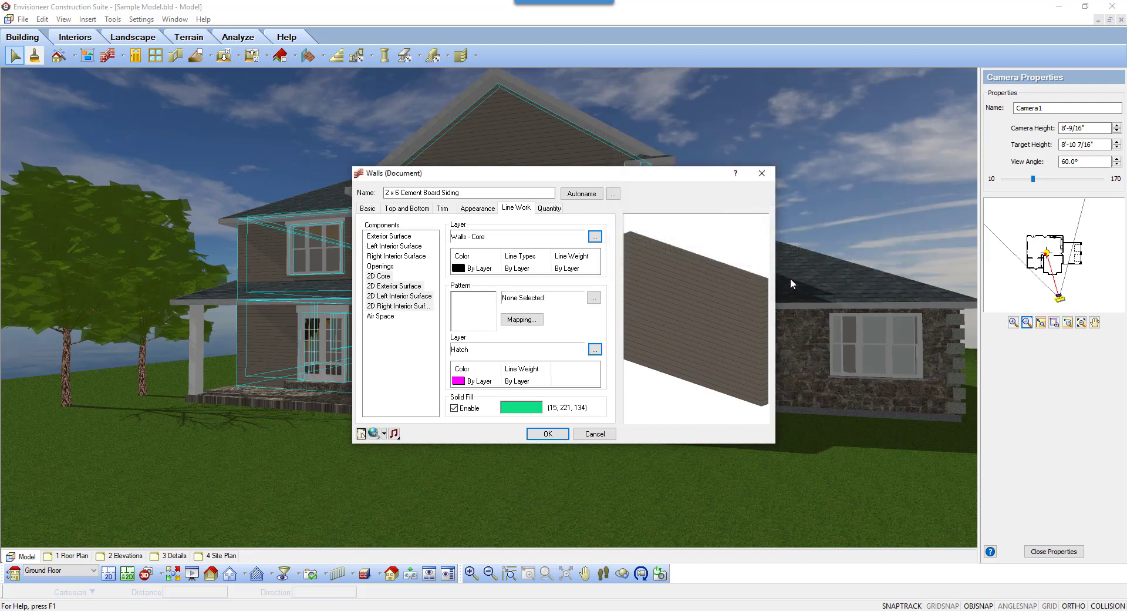
click(547, 434)
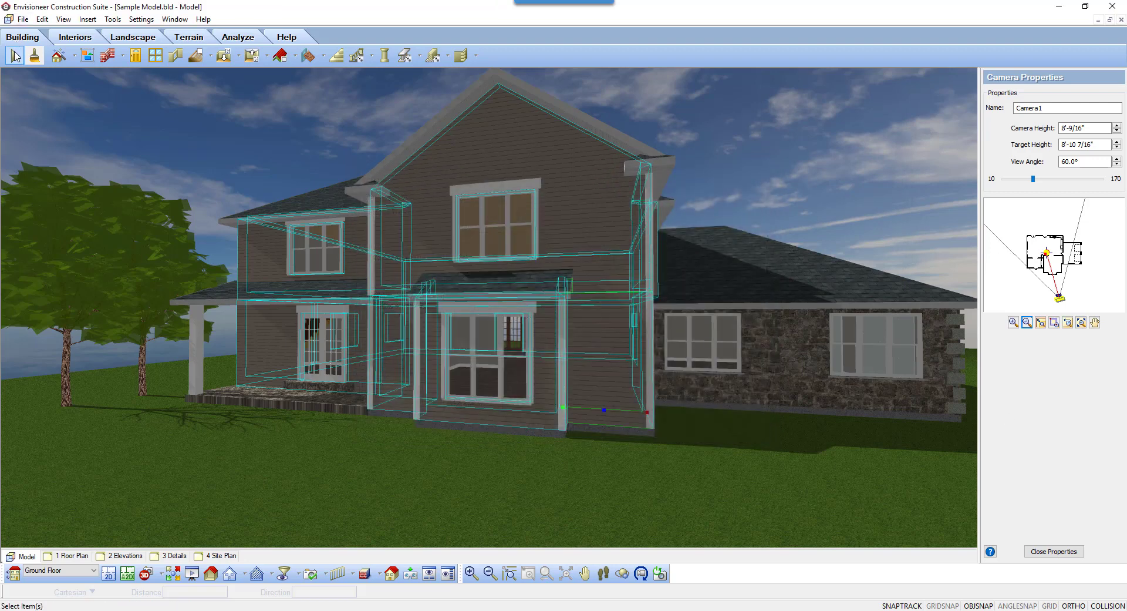
click(16, 56)
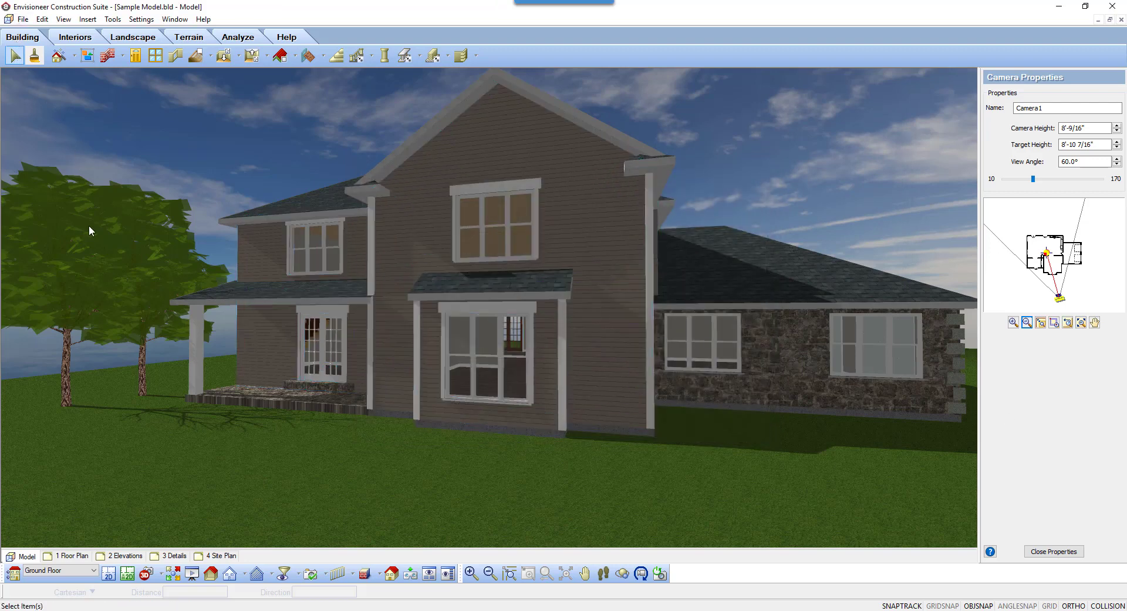
Step: Open the 2 Elevations sheet and start inserting a SmartView
click(124, 555)
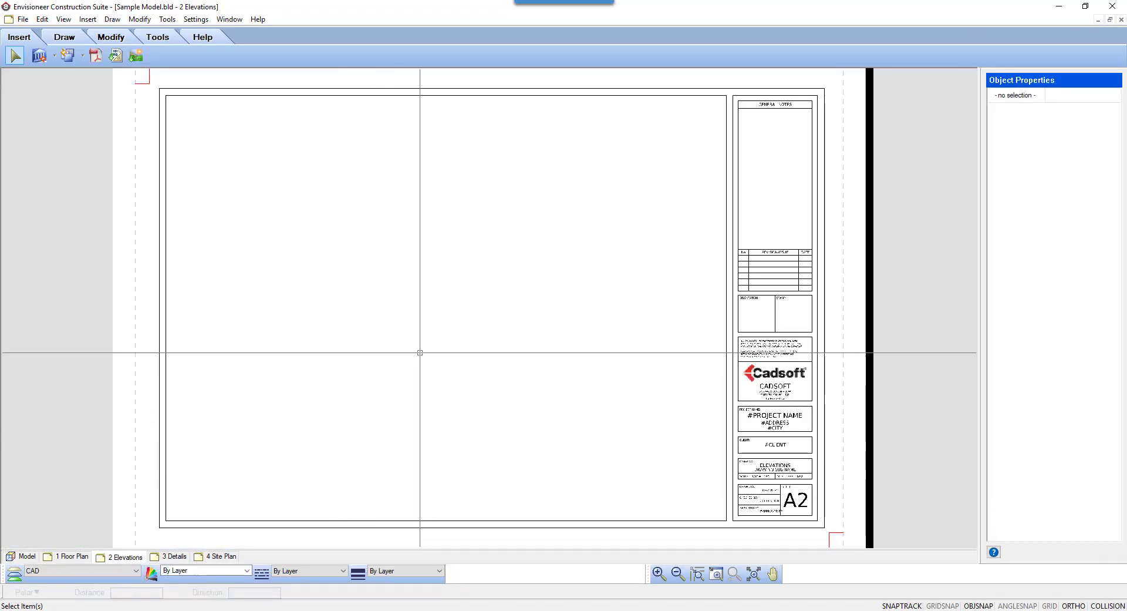
click(87, 20)
mouse_move(141, 33)
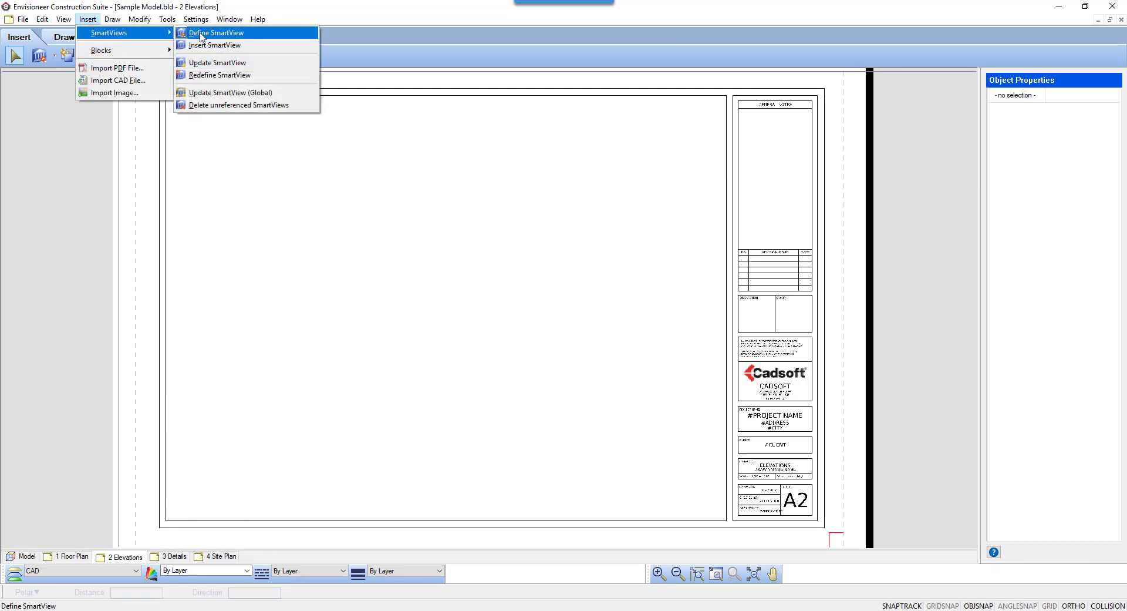
click(52, 56)
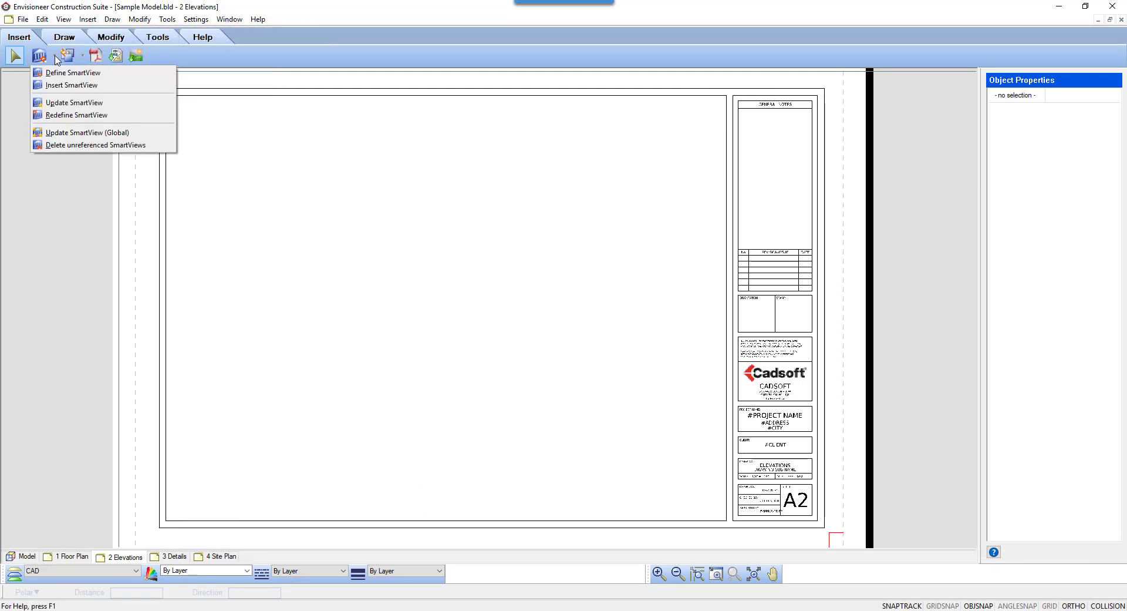
click(64, 85)
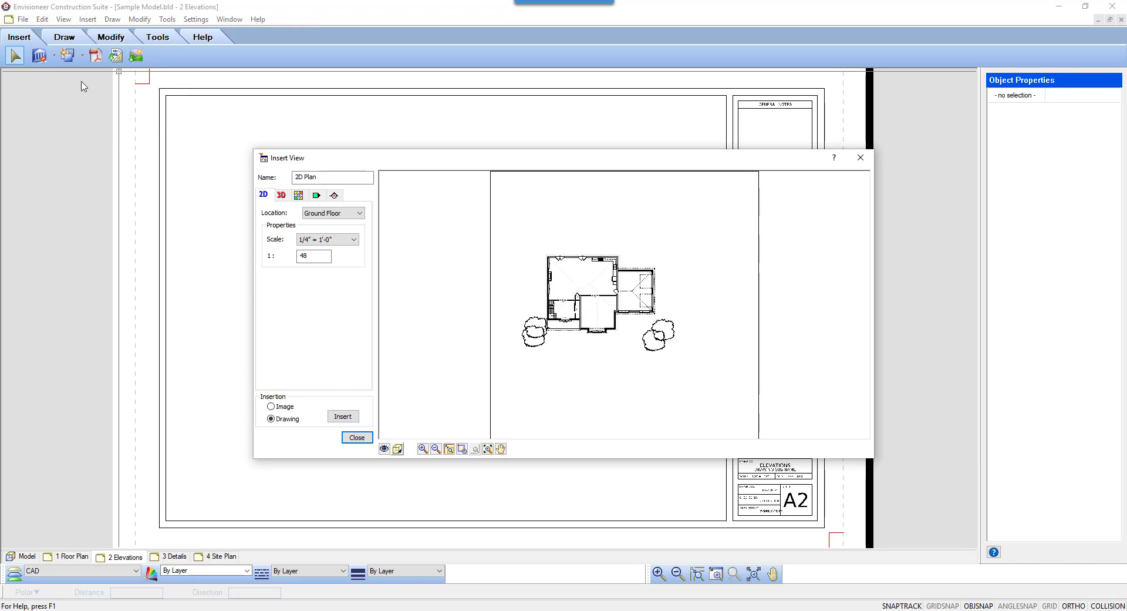
Step: Insert the Front Elevation in Patterned display as a drawing at 1/4" = 1'-0" in the upper part of the sheet
click(316, 195)
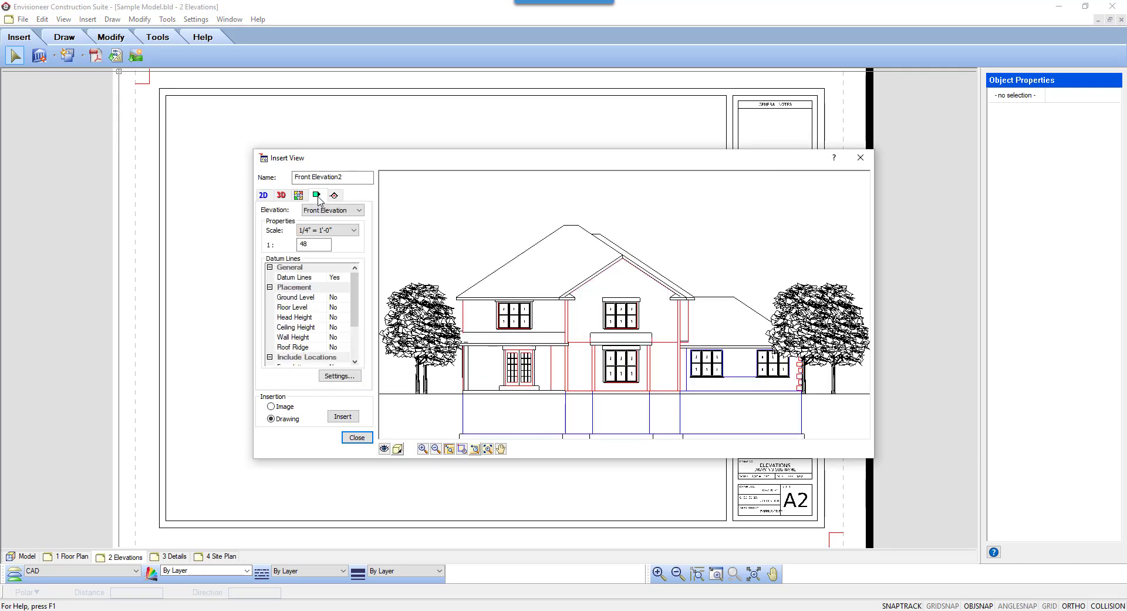
click(398, 450)
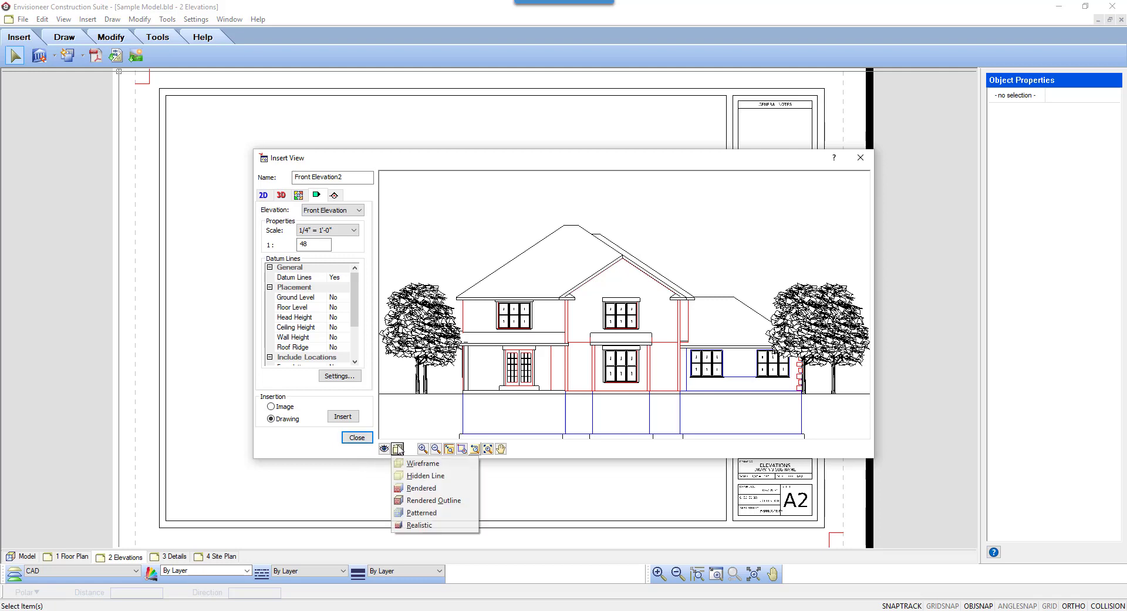
click(427, 514)
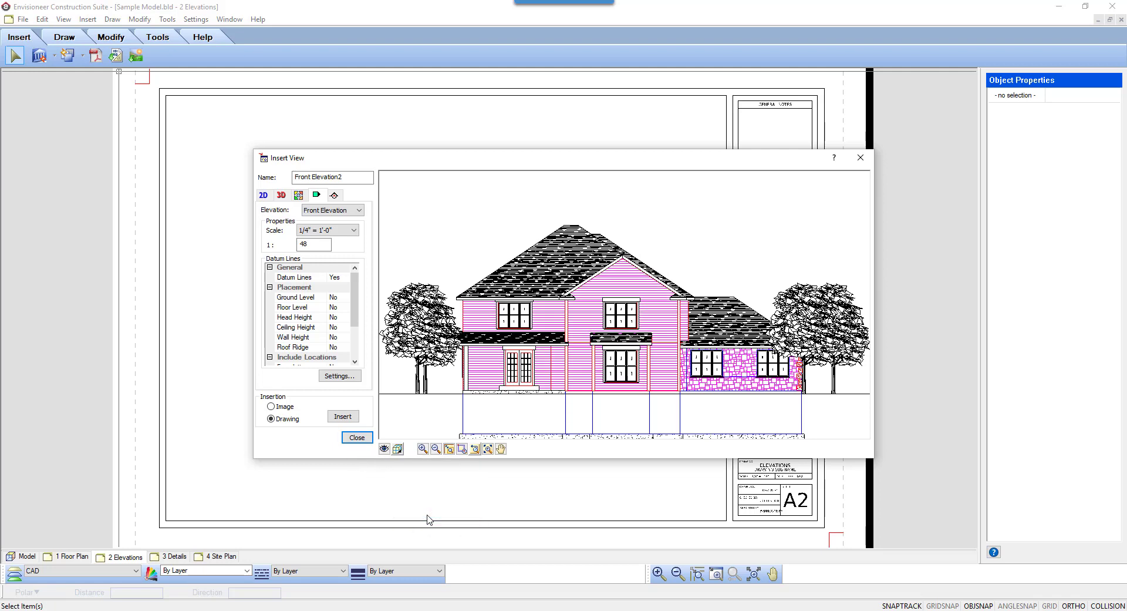
click(342, 417)
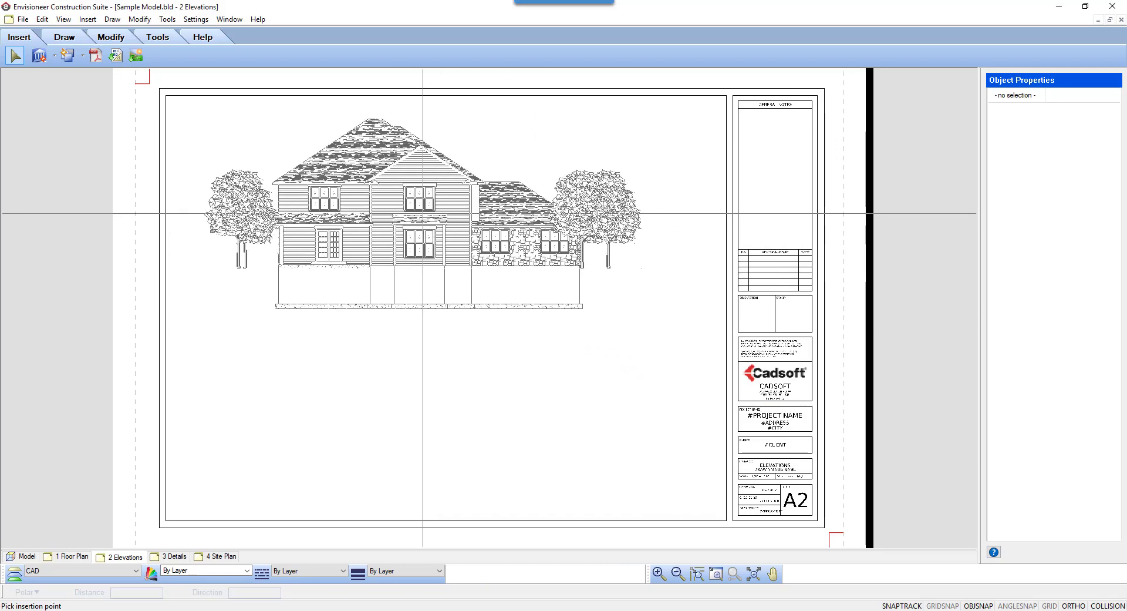
click(425, 213)
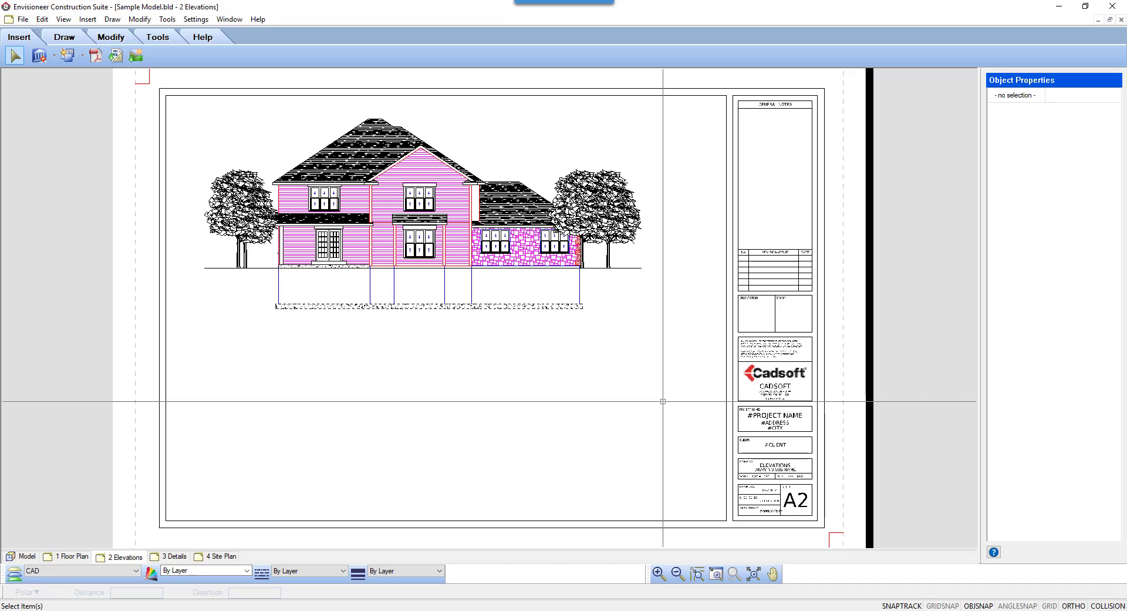